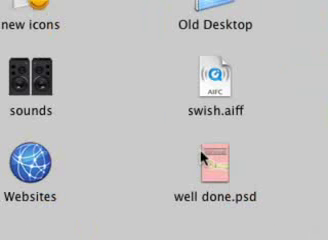
Open well done.psd in Photoshop and bring its document window into clear view
left_click(167, 126)
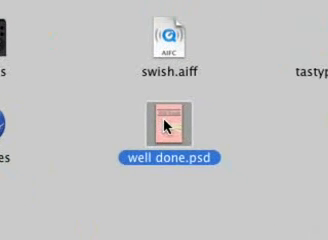
double_click(167, 126)
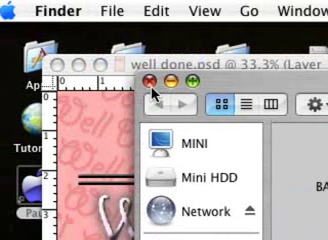
left_click(150, 80)
left_click_drag(190, 72, 176, 133)
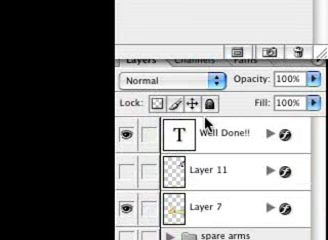
Select the 'Well Done!!' text layer and make Layer 11 visible in the artwork
left_click(207, 125)
left_click(200, 125)
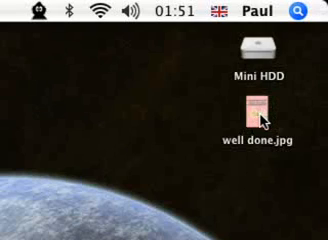
Open well done.jpg in Photoshop, then close it and well done.psd without saving changes
double_click(258, 115)
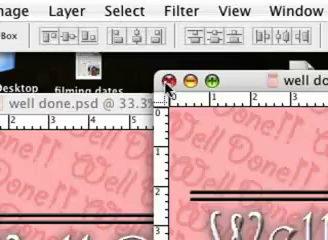
left_click(167, 81)
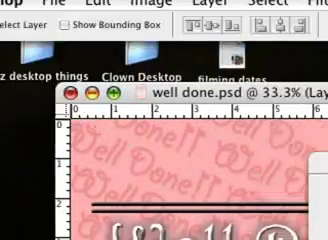
left_click(69, 103)
left_click(157, 134)
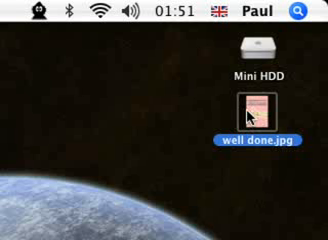
right_click(252, 116)
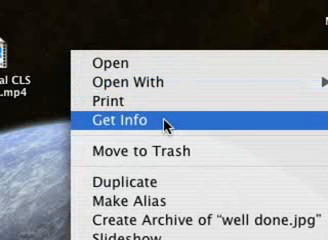
left_click(166, 126)
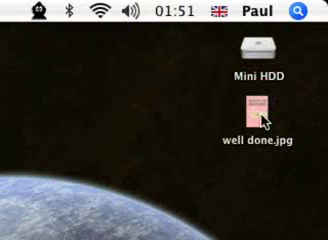
left_click(263, 116)
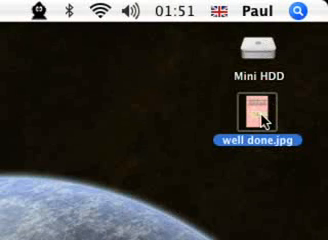
right_click(263, 116)
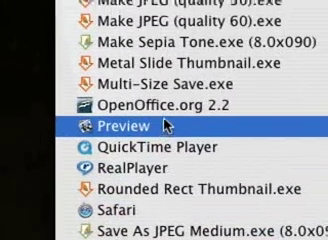
left_click(166, 126)
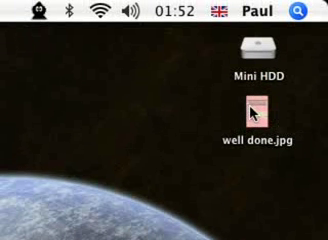
Show the Get Info panel for well done.jpg and inspect its Open with application list
left_click(252, 112)
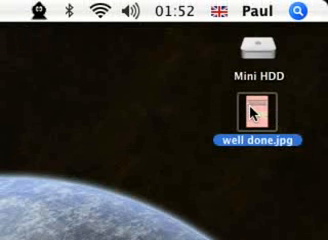
key("super+i")
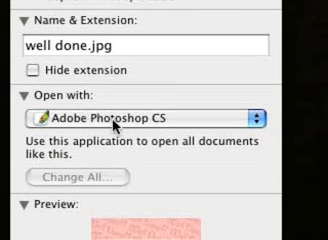
left_click(118, 120)
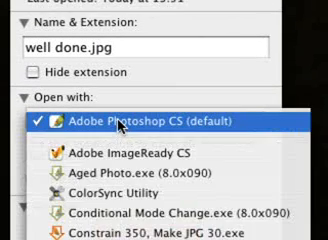
left_click(122, 123)
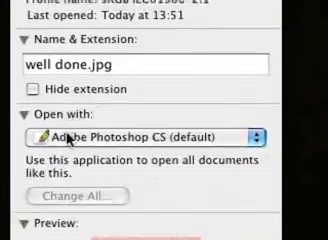
Choose Preview as the application that opens well done.jpg
left_click(68, 138)
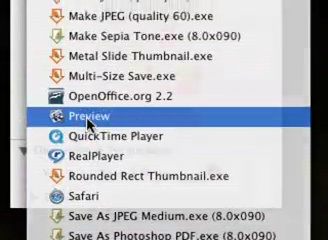
left_click(88, 120)
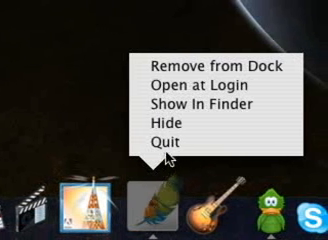
Quit Photoshop, confirm well done.jpg now opens in Preview, then close the Preview window
left_click(165, 146)
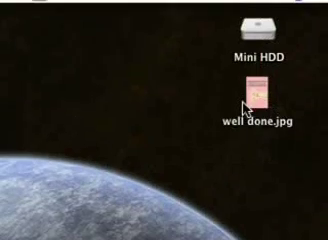
left_click(251, 120)
double_click(258, 120)
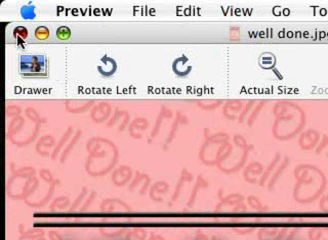
left_click(19, 33)
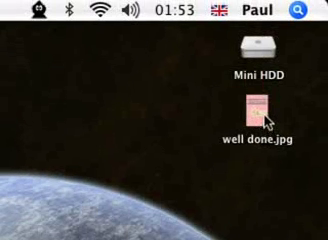
right_click(266, 120)
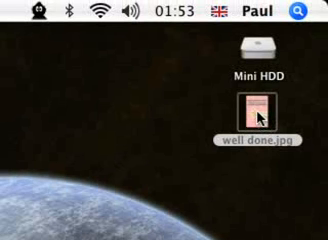
left_click(259, 118)
key("super+i")
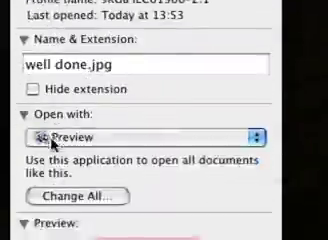
left_click(52, 140)
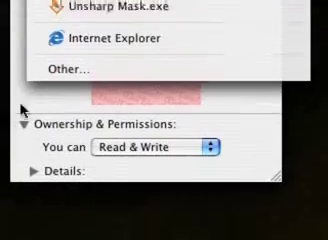
left_click(22, 110)
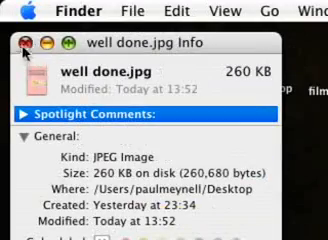
left_click(24, 44)
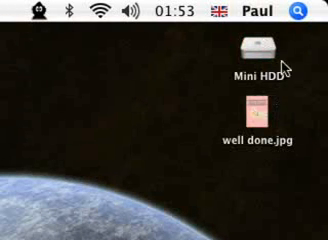